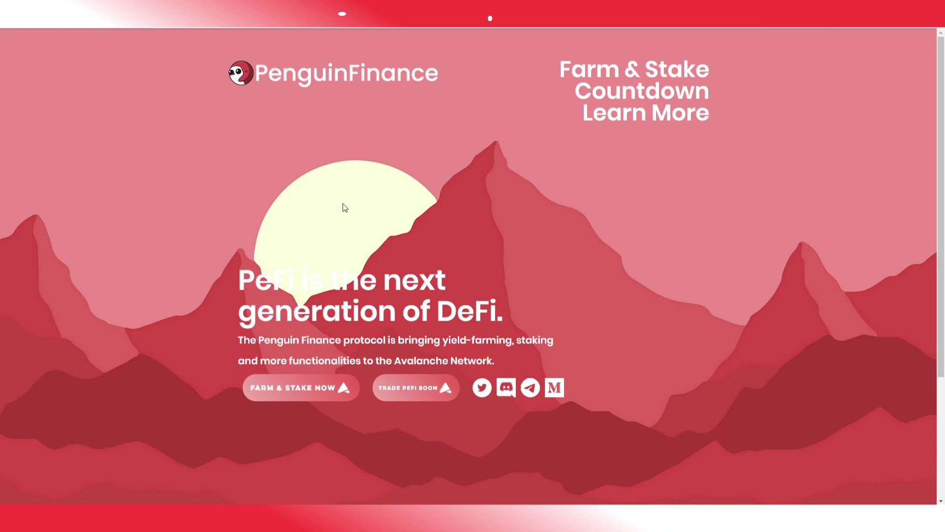
# Open the Countdown page and scroll through the token launch timer
pyautogui.click(597, 95)
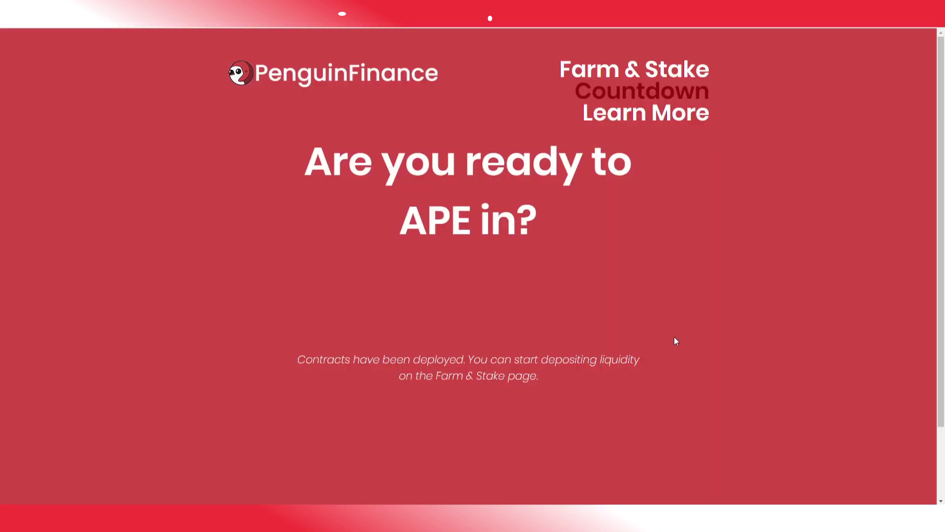
pyautogui.scroll(-2, 675, 337)
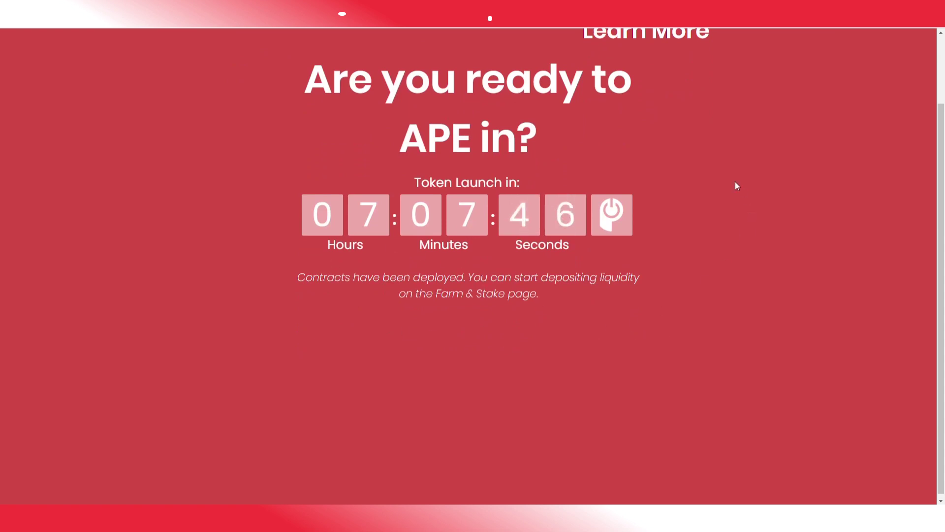
pyautogui.scroll(2, 735, 182)
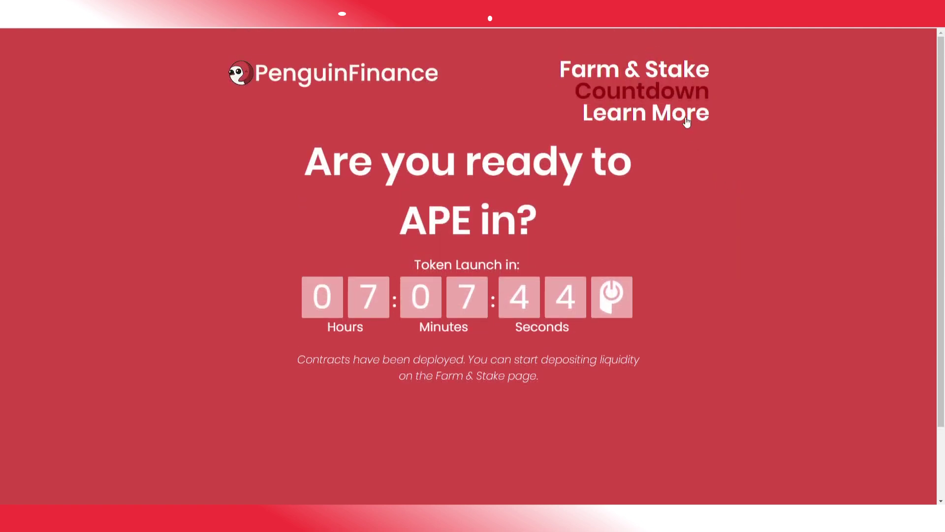
pyautogui.scroll(-1, 730, 211)
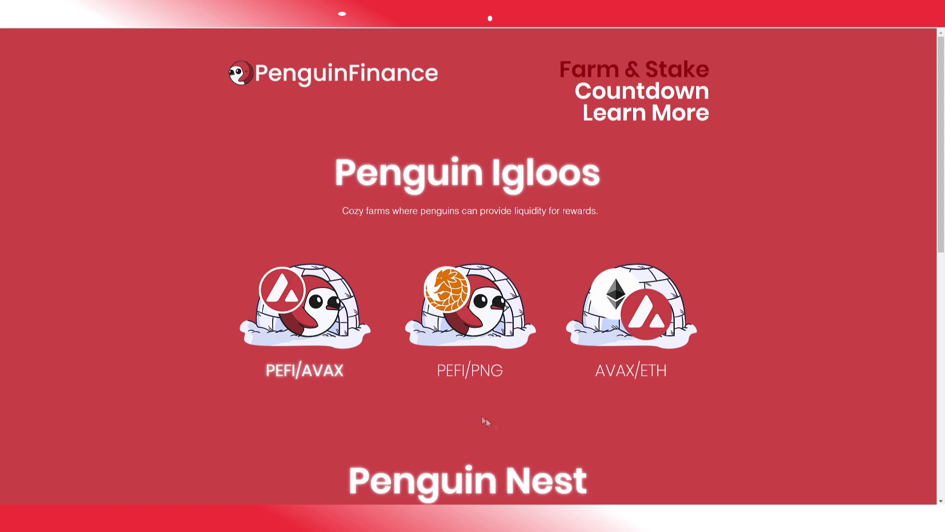
pyautogui.scroll(-3, 778, 381)
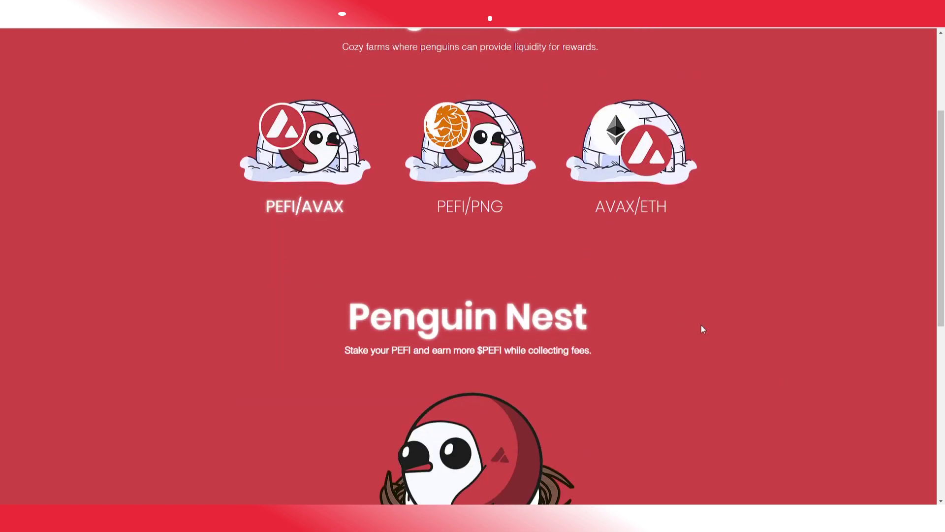
pyautogui.scroll(-3, 703, 327)
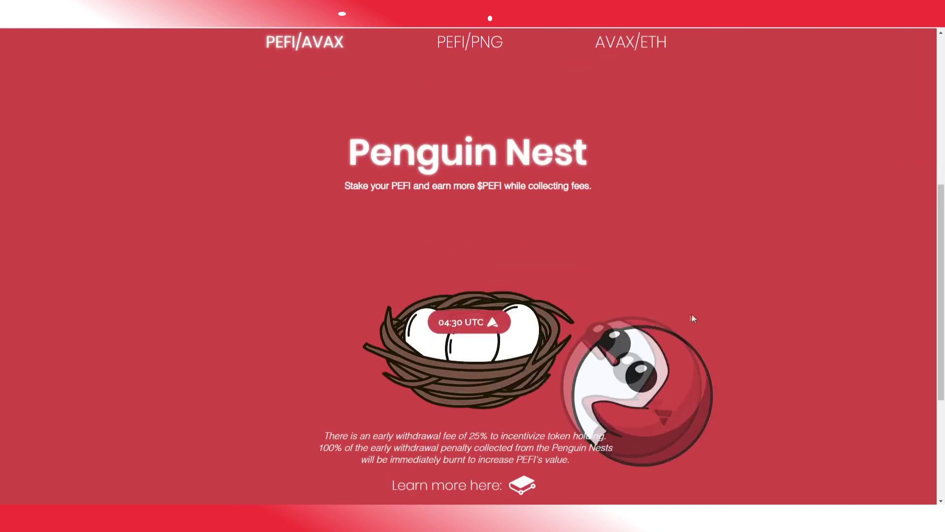
pyautogui.scroll(-3, 705, 312)
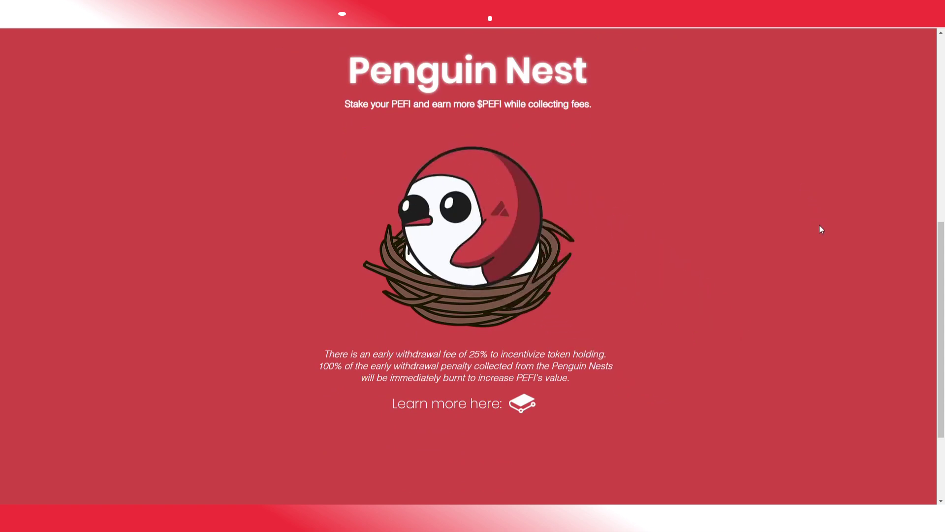
pyautogui.scroll(-3, 820, 226)
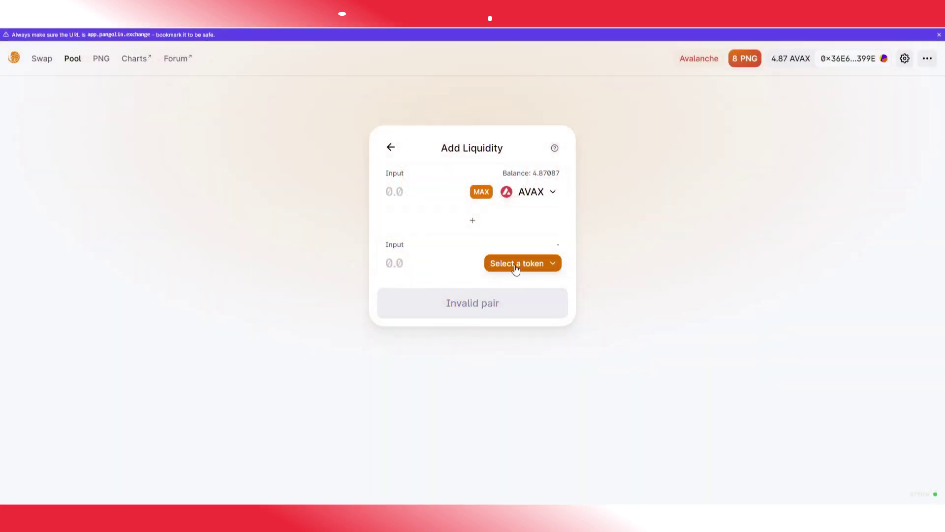
# Pair AVAX with the full 0.0151666 ETH balance and review the 0.121916 AVAX/ETH pool-token supply
pyautogui.click(515, 271)
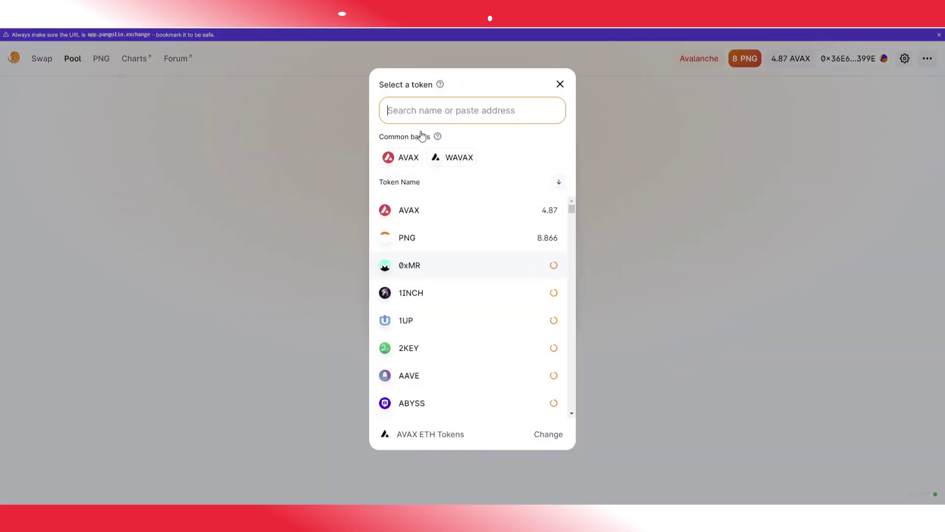
pyautogui.write('eth')
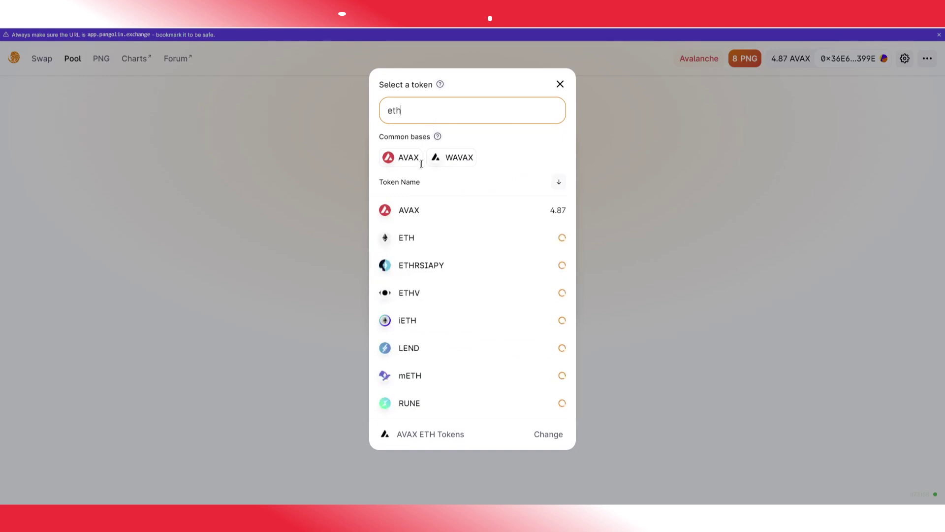
pyautogui.click(406, 240)
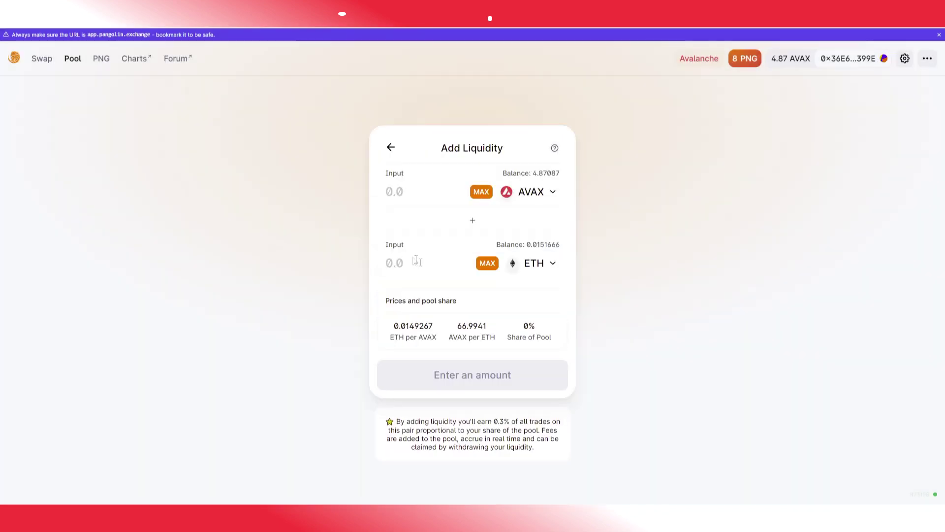
pyautogui.click(483, 265)
pyautogui.click(471, 377)
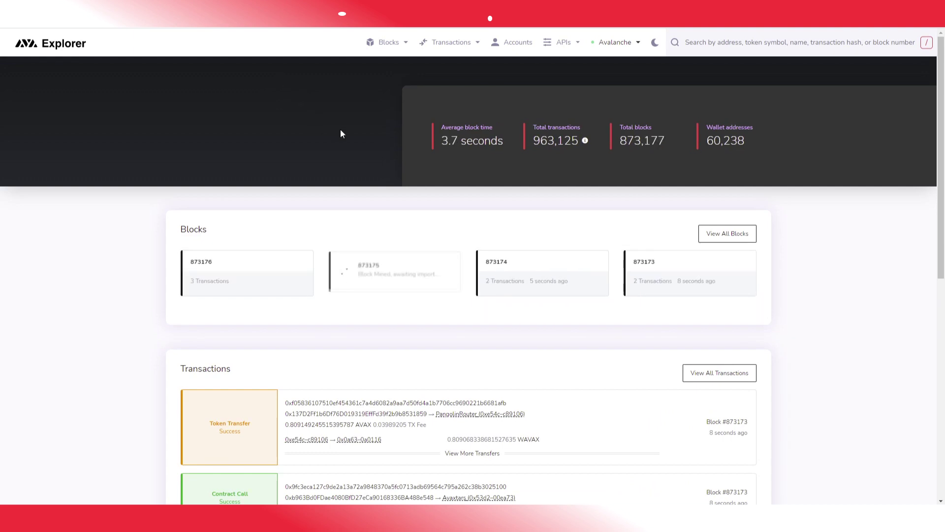
# Look up the pasted ETH/AVAX PGL token address and show its Write Contract functions
pyautogui.click(781, 44)
pyautogui.write('0x1aCf1583bEBdCA21C80255172D8E8f2817343d65')
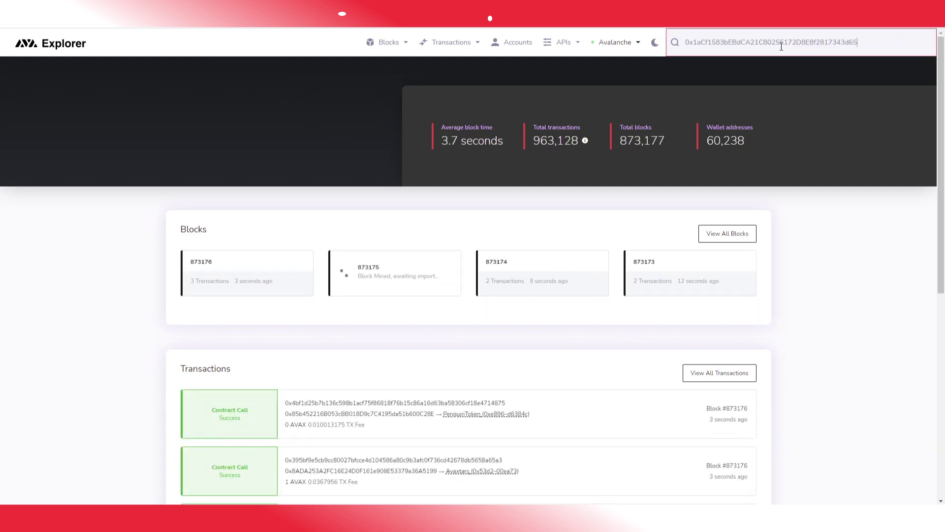
pyautogui.press('Return')
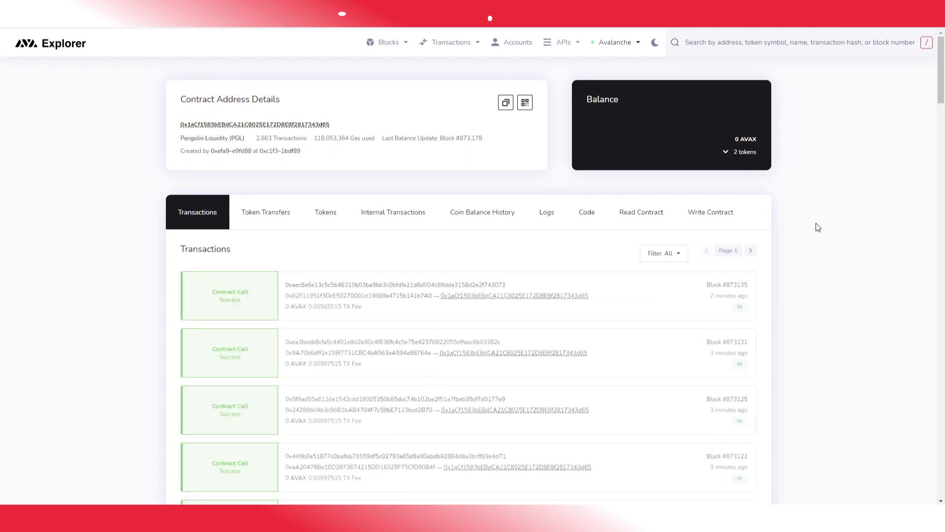
pyautogui.click(699, 215)
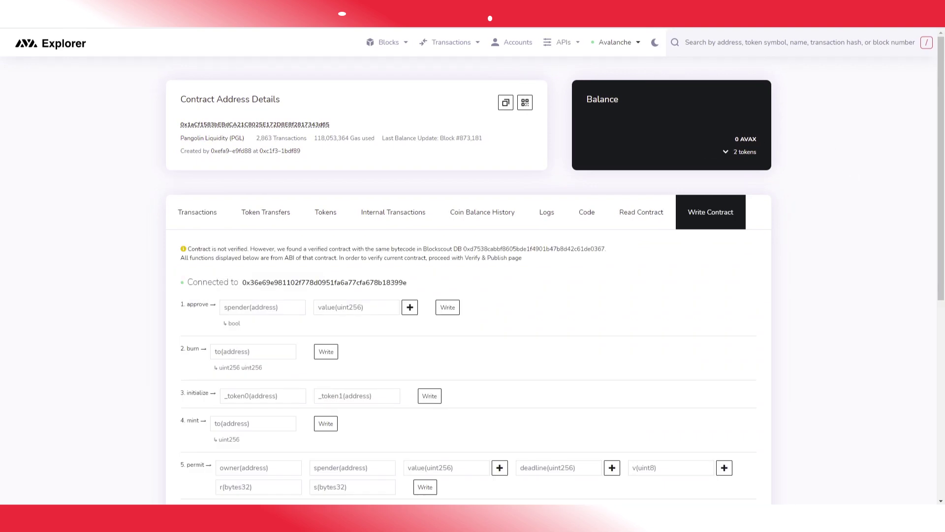
pyautogui.hotkey('ctrl', 'Tab')
# Enter the Igloo MasterChef contract address from the guide as the approve spender
pyautogui.scroll(-3, 576, 221)
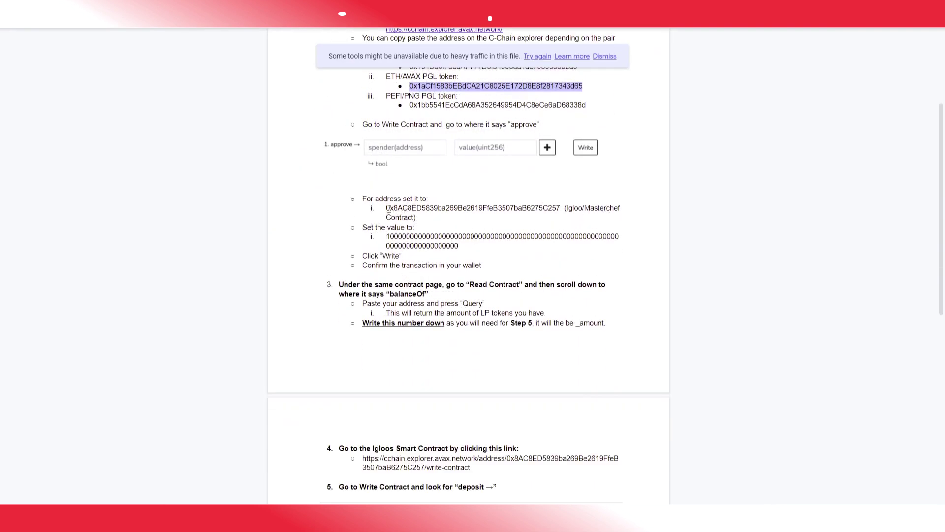
pyautogui.moveTo(385, 208); pyautogui.dragTo(559, 207)
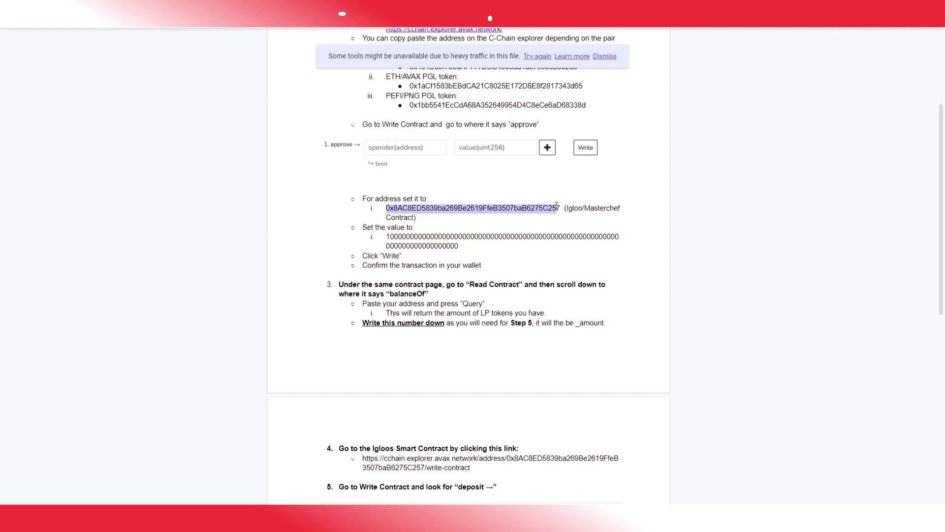
pyautogui.hotkey('alt', 'Tab')
pyautogui.click(261, 309)
pyautogui.hotkey('ctrl', 'v')
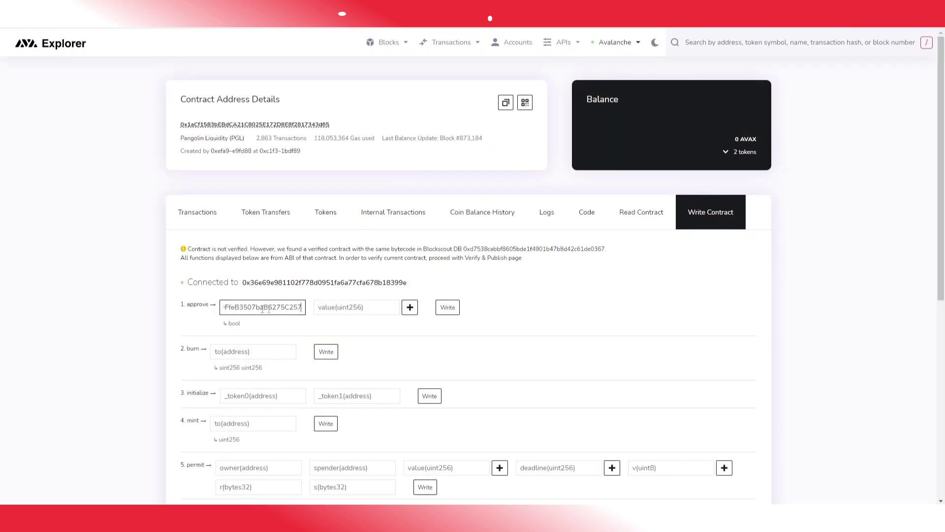
pyautogui.click(389, 307)
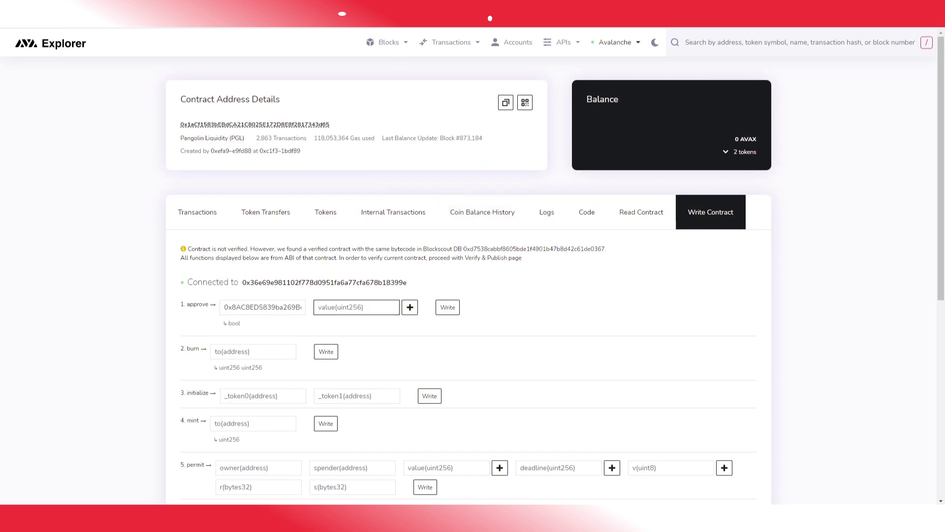
# Paste the long allowance value from the guide into approve and submit the approval
pyautogui.hotkey('alt', 'Tab')
pyautogui.moveTo(387, 238); pyautogui.dragTo(458, 245)
pyautogui.hotkey('ctrl', 'c')
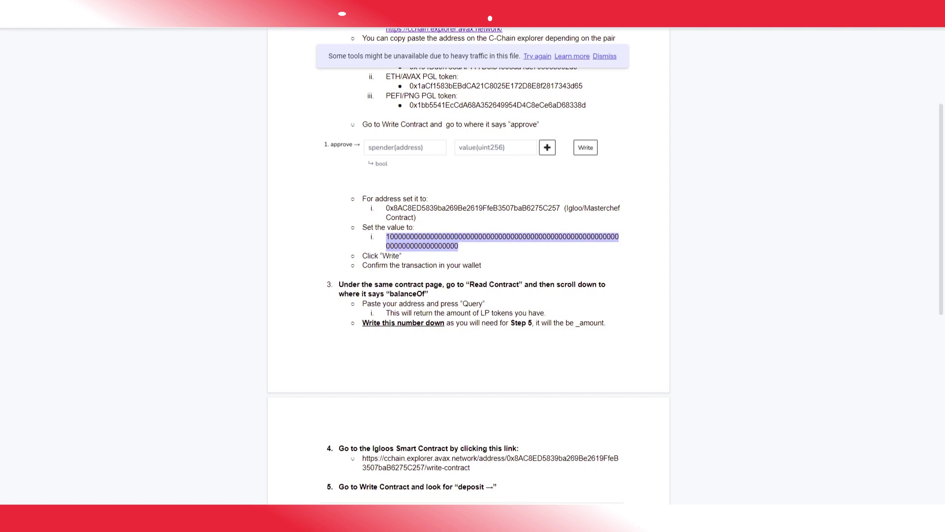
pyautogui.hotkey('alt', 'Tab')
pyautogui.click(348, 307)
pyautogui.hotkey('ctrl', 'v')
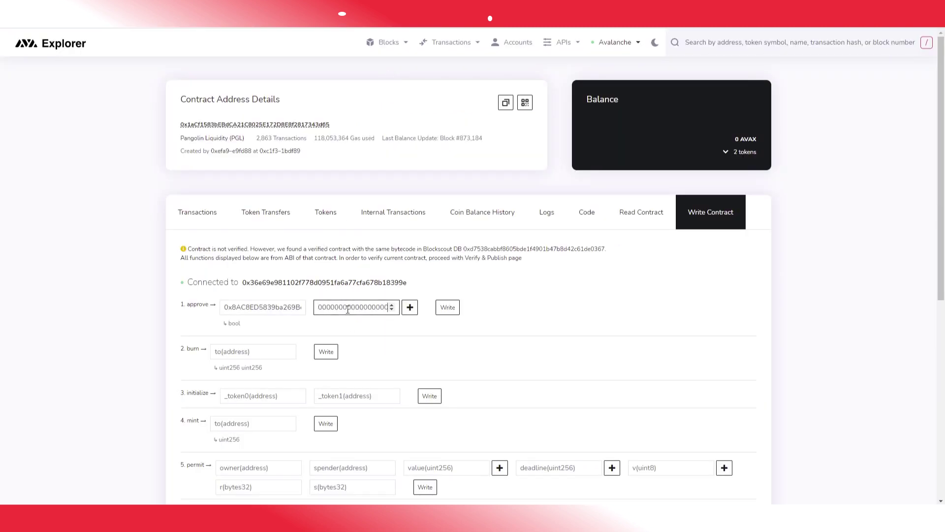
pyautogui.click(453, 315)
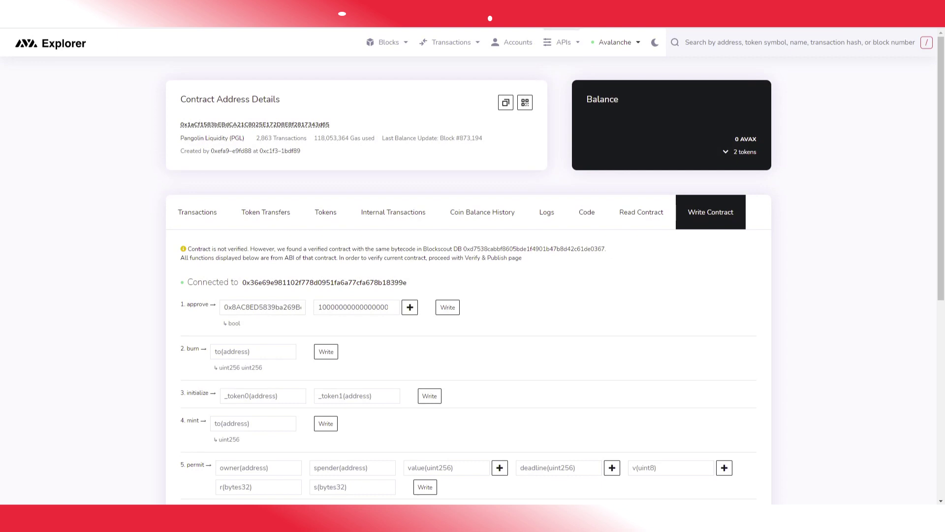
pyautogui.click(641, 213)
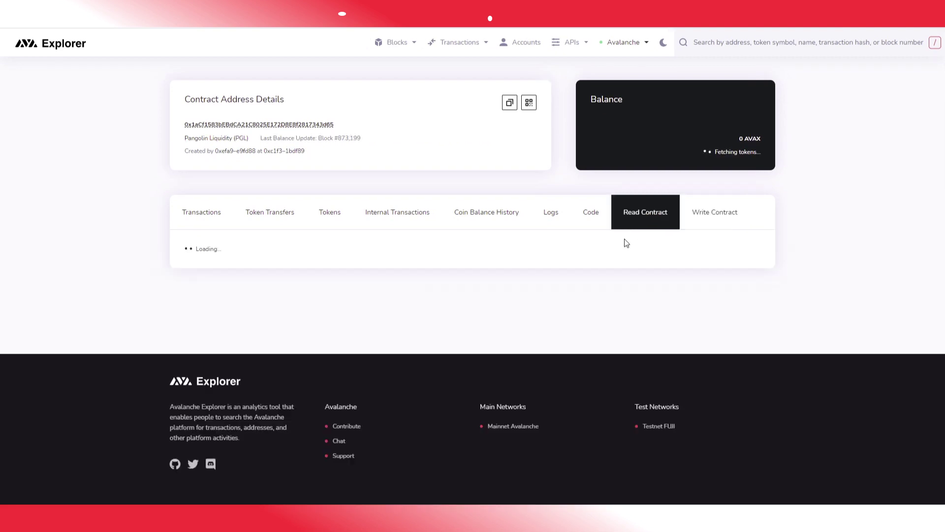
pyautogui.scroll(-2, 621, 269)
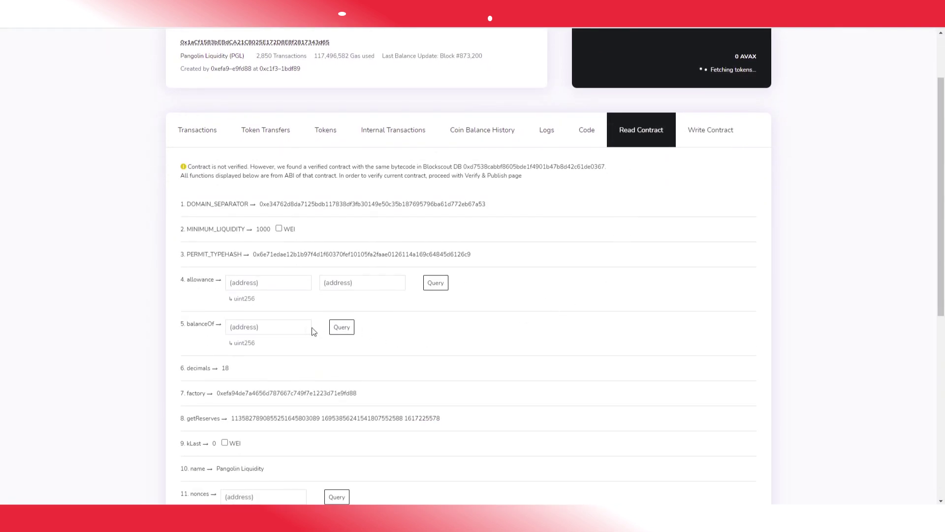
pyautogui.click(277, 324)
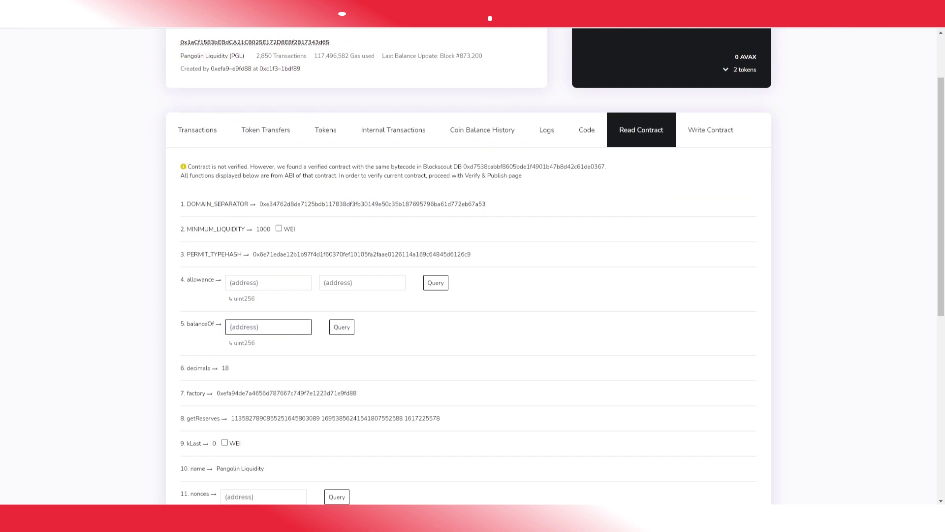
pyautogui.hotkey('ctrl', 'v')
pyautogui.click(333, 329)
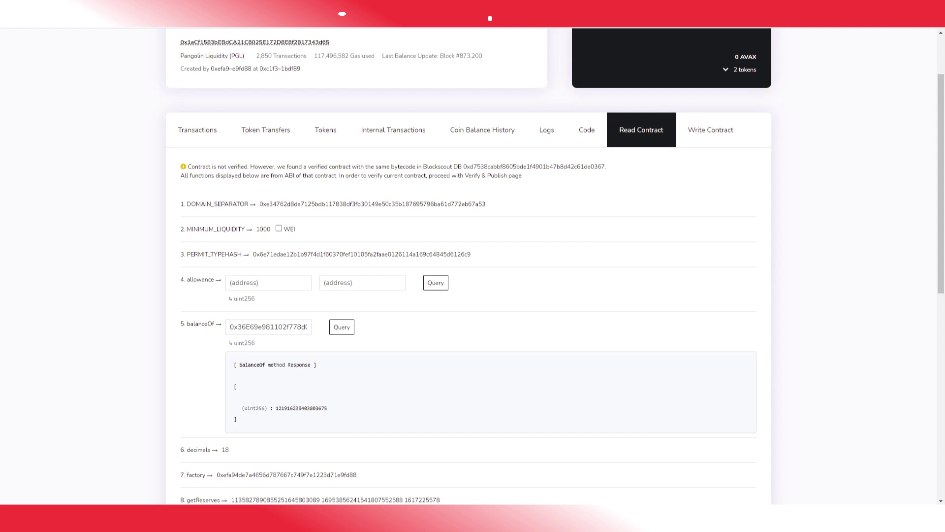
pyautogui.moveTo(329, 409); pyautogui.dragTo(277, 412)
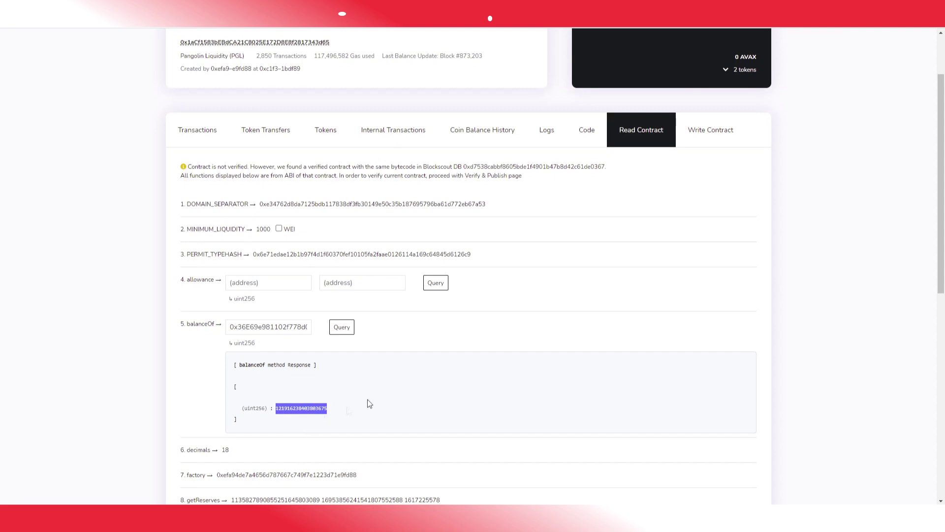
pyautogui.hotkey('ctrl', 'Tab')
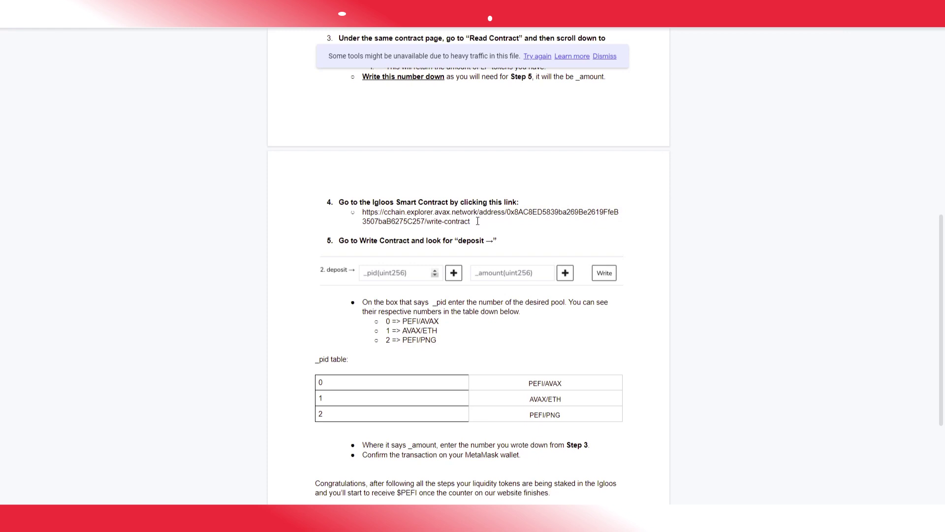
pyautogui.moveTo(477, 221); pyautogui.dragTo(367, 212)
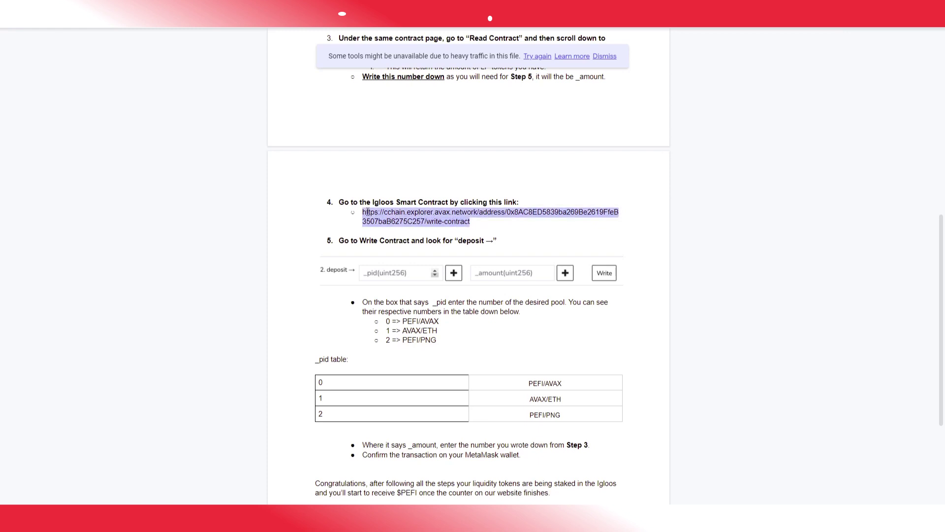
pyautogui.hotkey('ctrl', 'Tab')
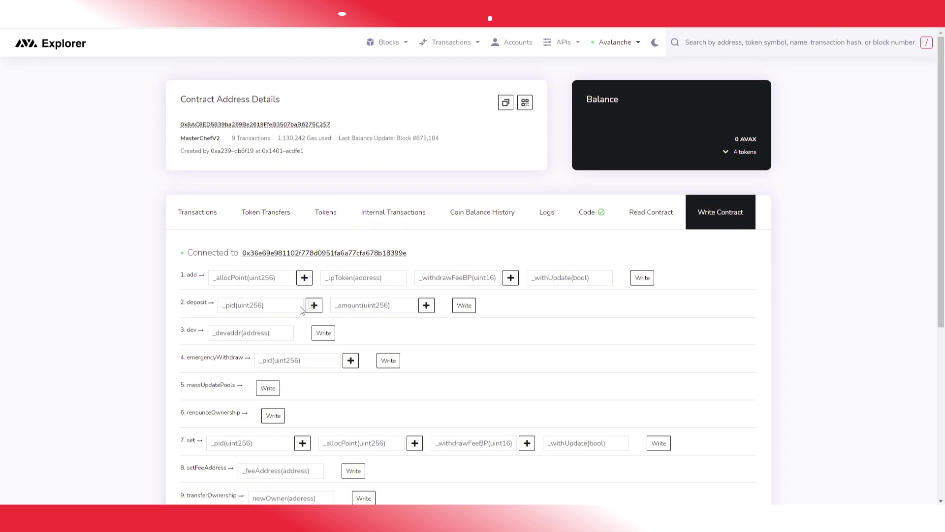
pyautogui.click(261, 305)
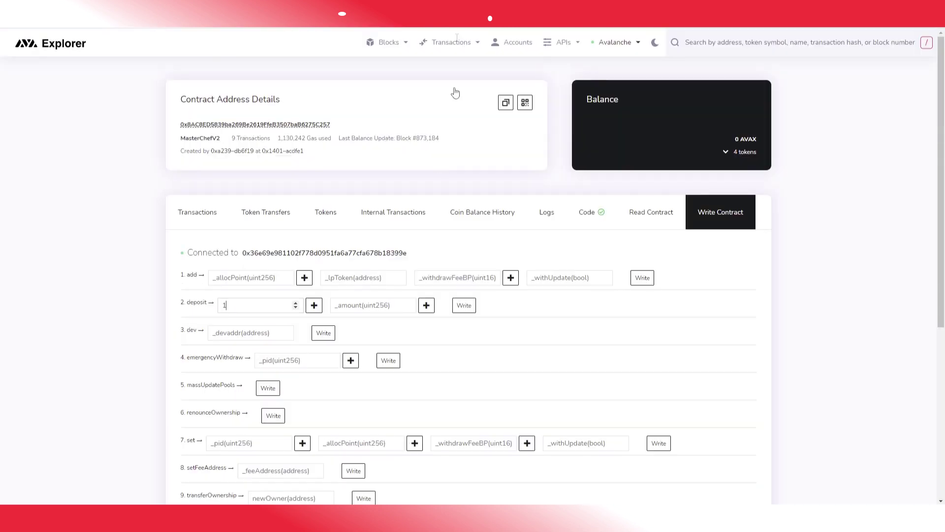
pyautogui.click(367, 306)
pyautogui.hotkey('ctrl', 'v')
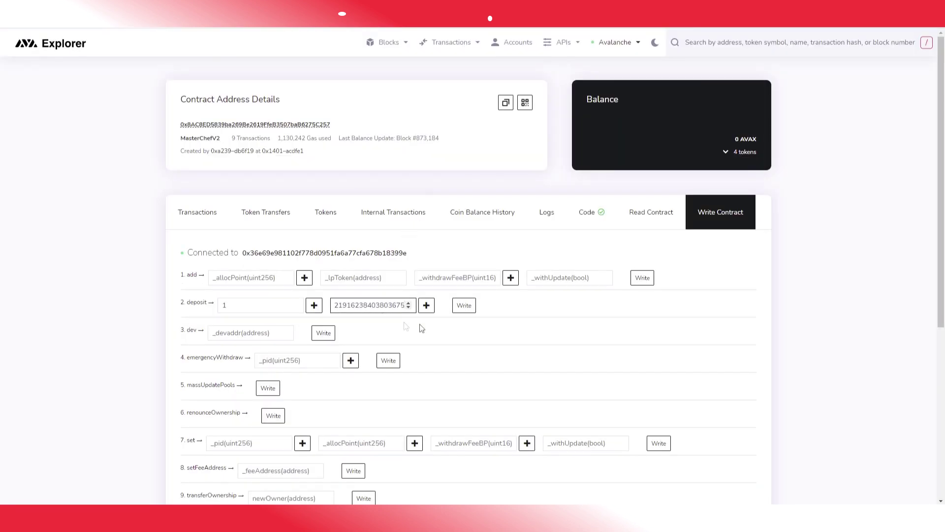
pyautogui.click(464, 305)
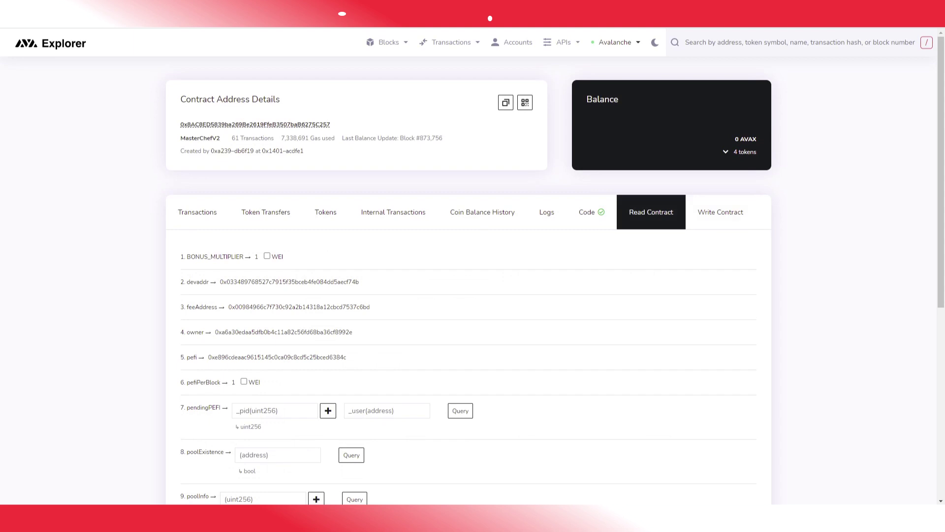
pyautogui.scroll(-7, 468, 266)
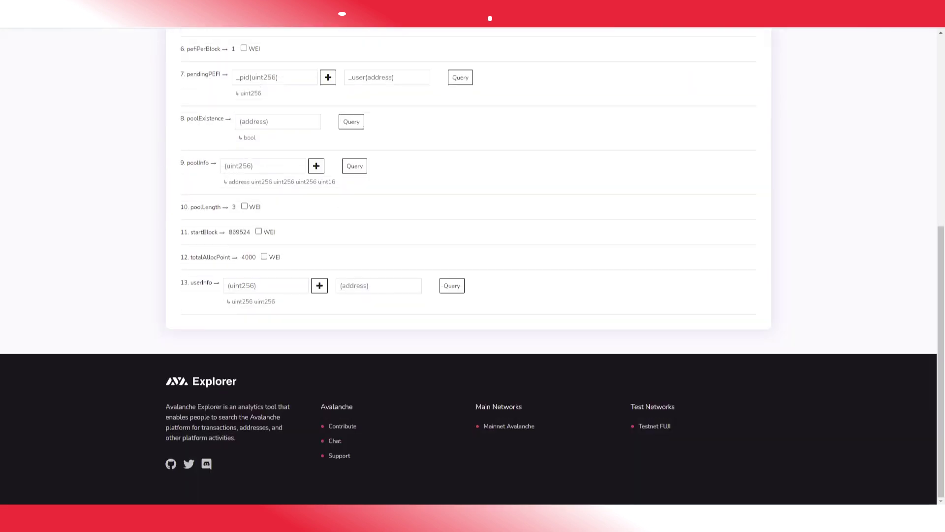
pyautogui.click(275, 290)
pyautogui.write('1')
pyautogui.click(367, 287)
pyautogui.hotkey('ctrl', 'v')
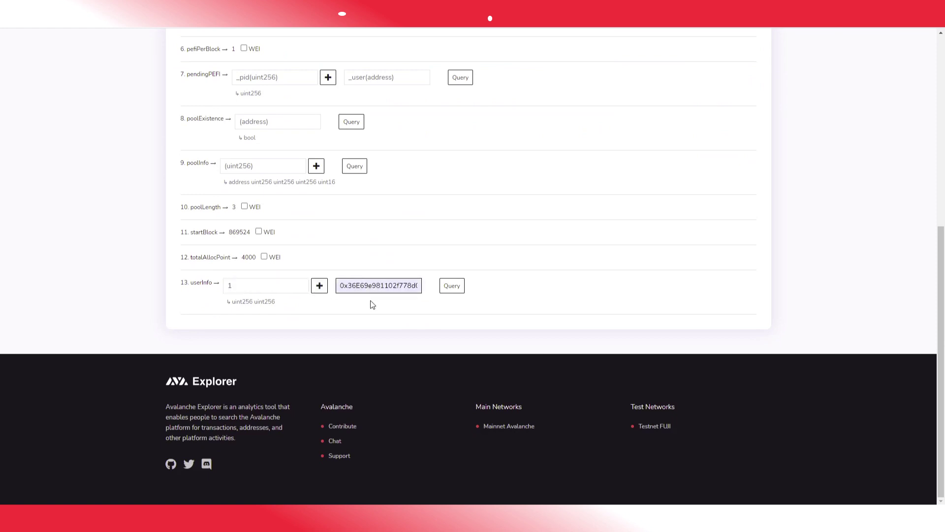
pyautogui.click(451, 285)
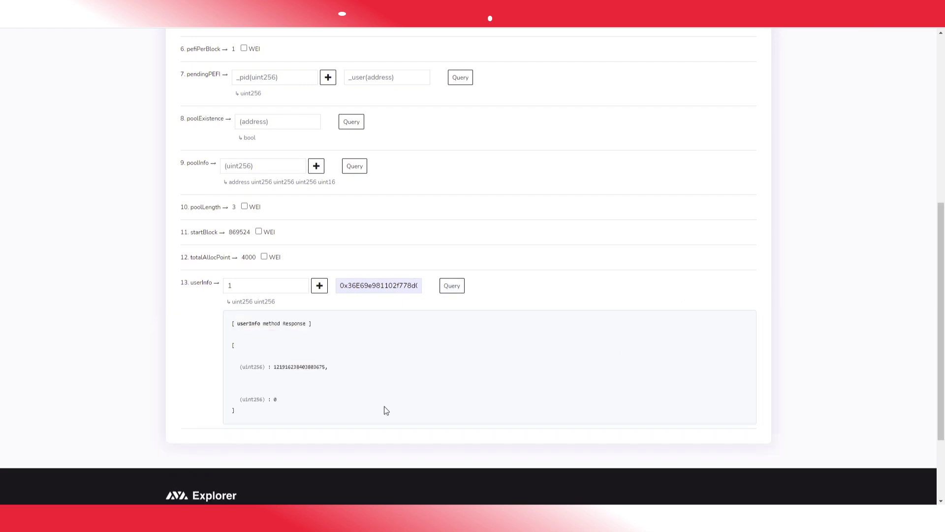